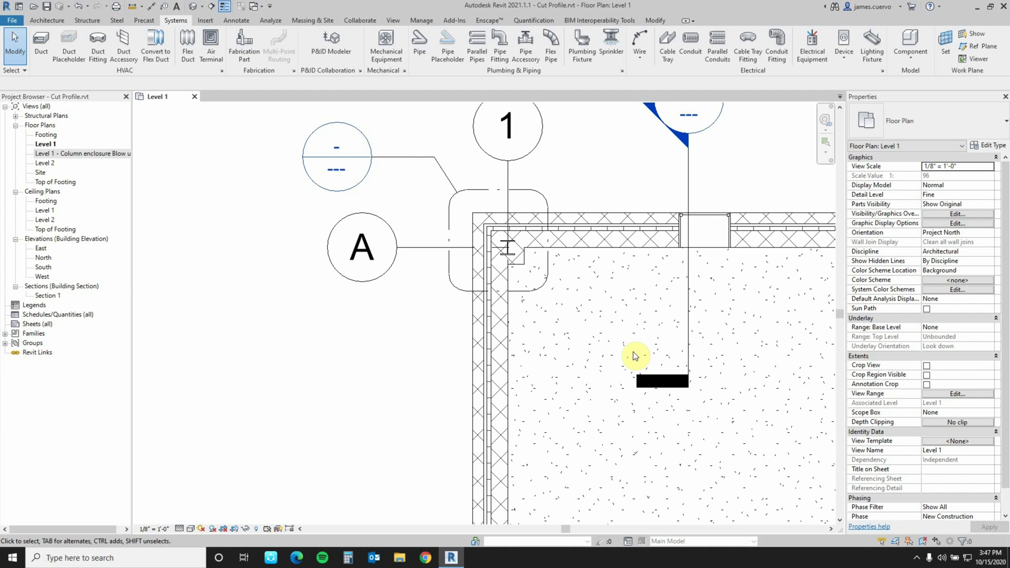
# - Open the Level 1 - Column enclosure Blow up plan and start the Cut Profile tool
pyautogui.click(62, 155)
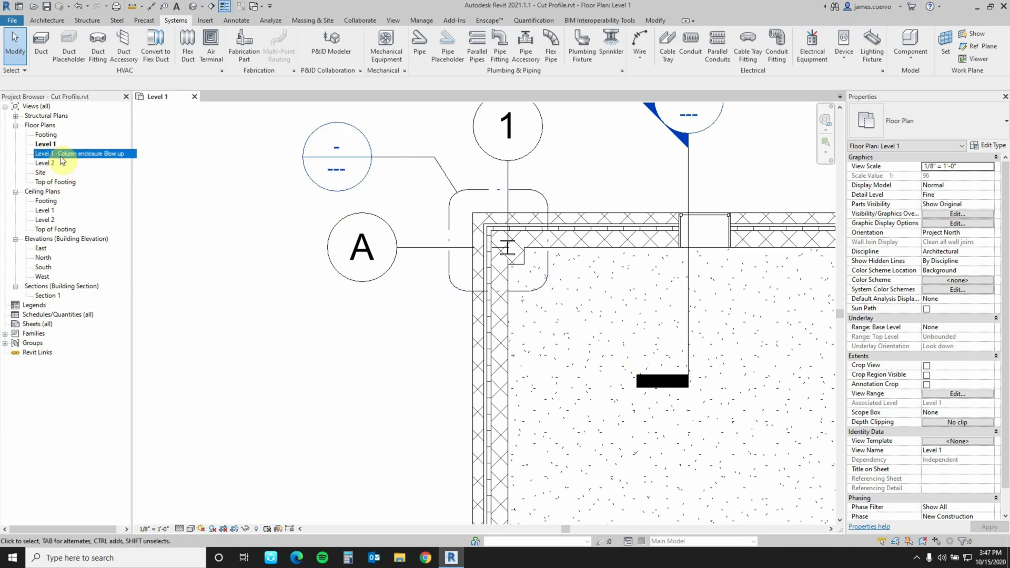
pyautogui.doubleClick(66, 154)
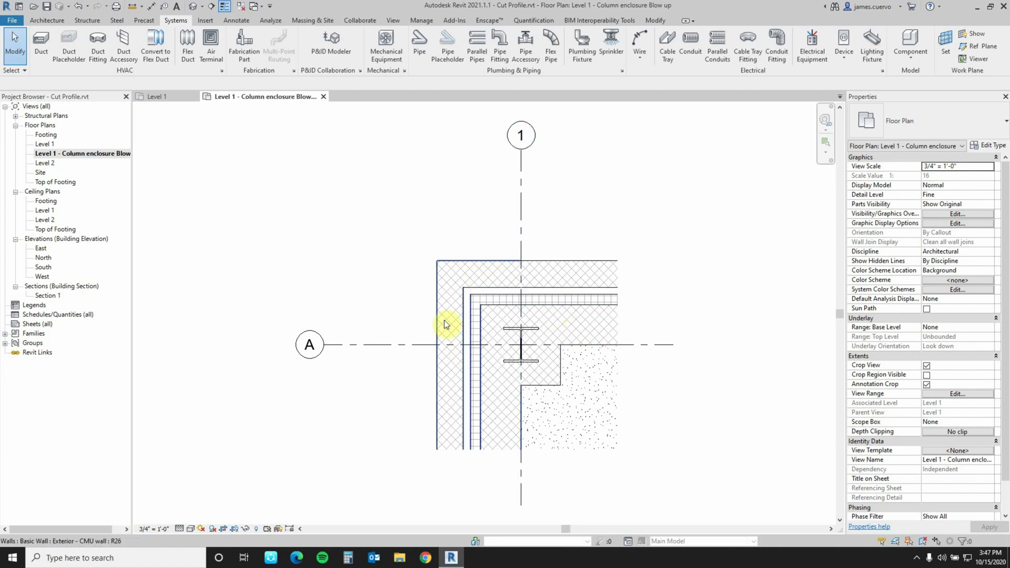
pyautogui.click(394, 21)
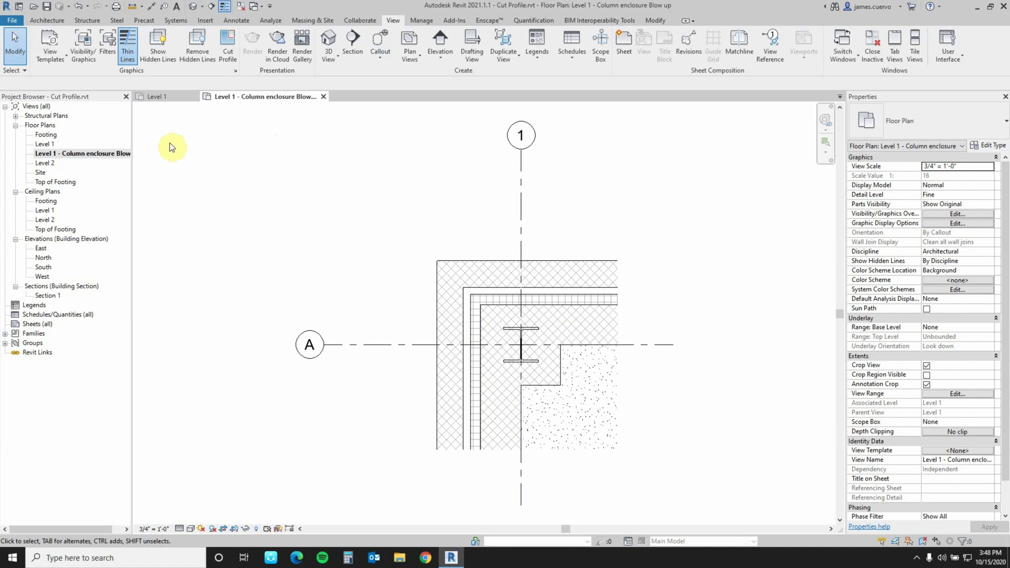
pyautogui.click(228, 55)
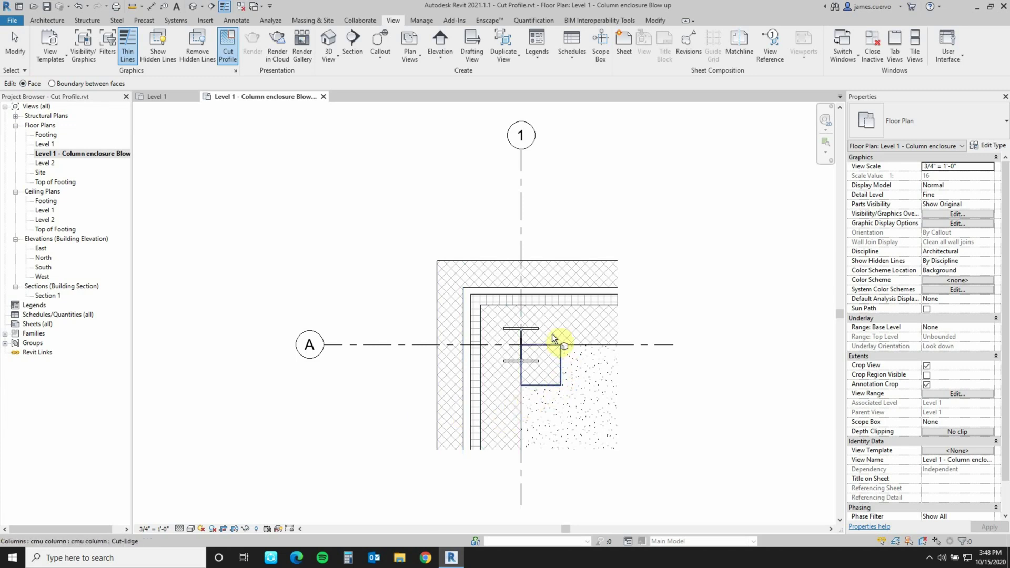
# - Pick the CMU column's cut face and sketch vertical and horizontal lines around the lower flange
pyautogui.click(562, 384)
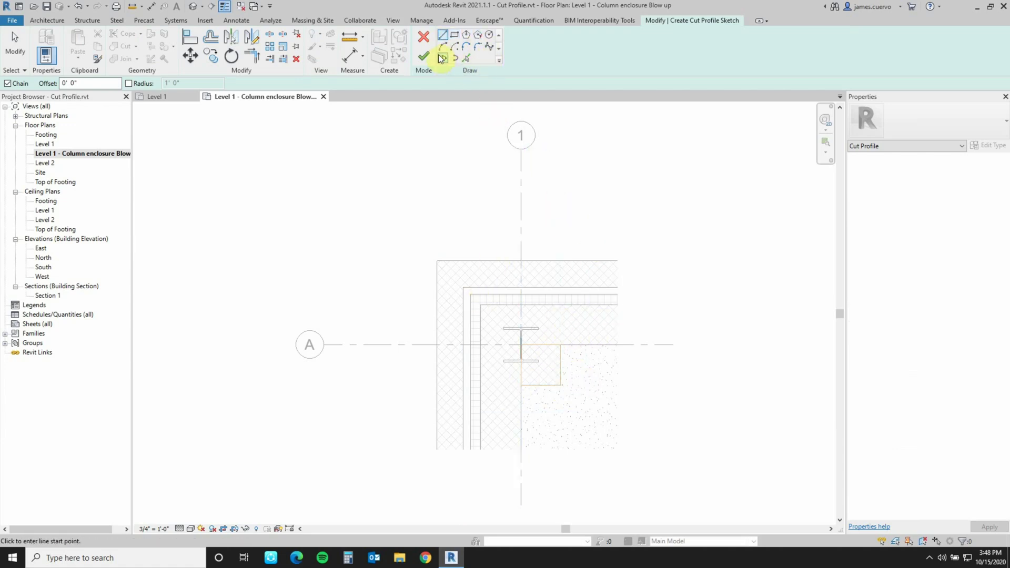
pyautogui.scroll(4, 540, 354)
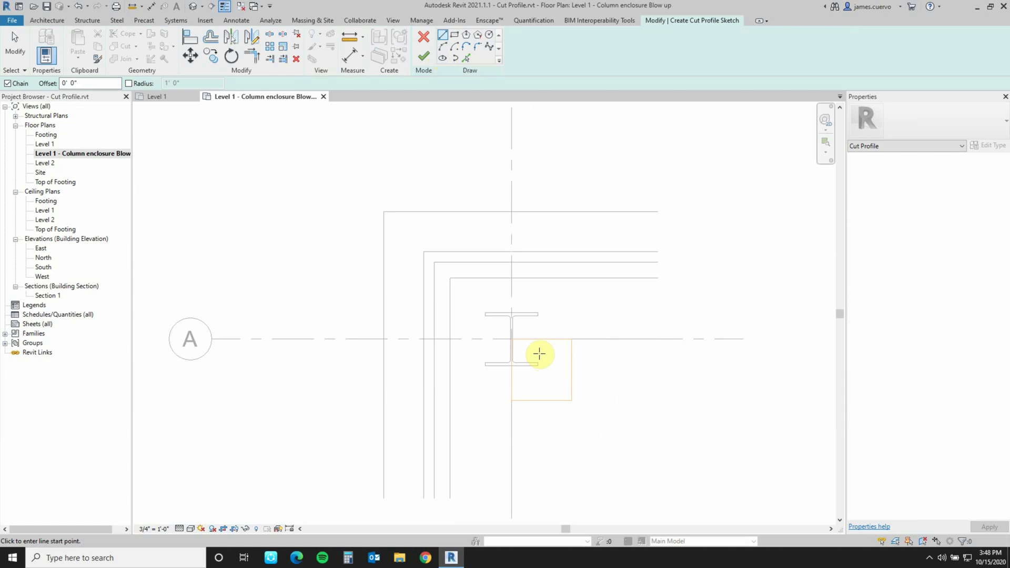
pyautogui.click(444, 41)
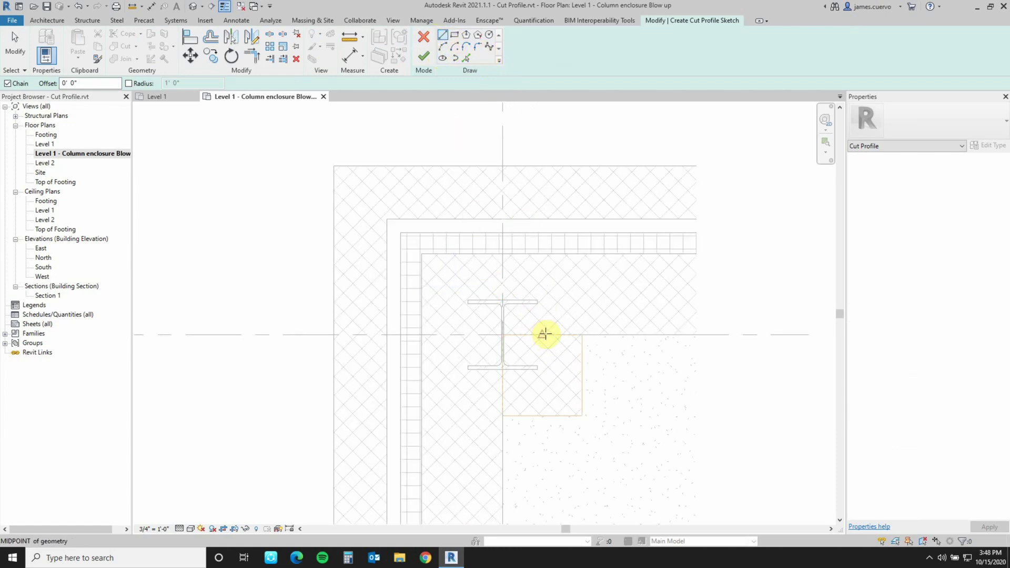
pyautogui.click(547, 335)
pyautogui.click(542, 335)
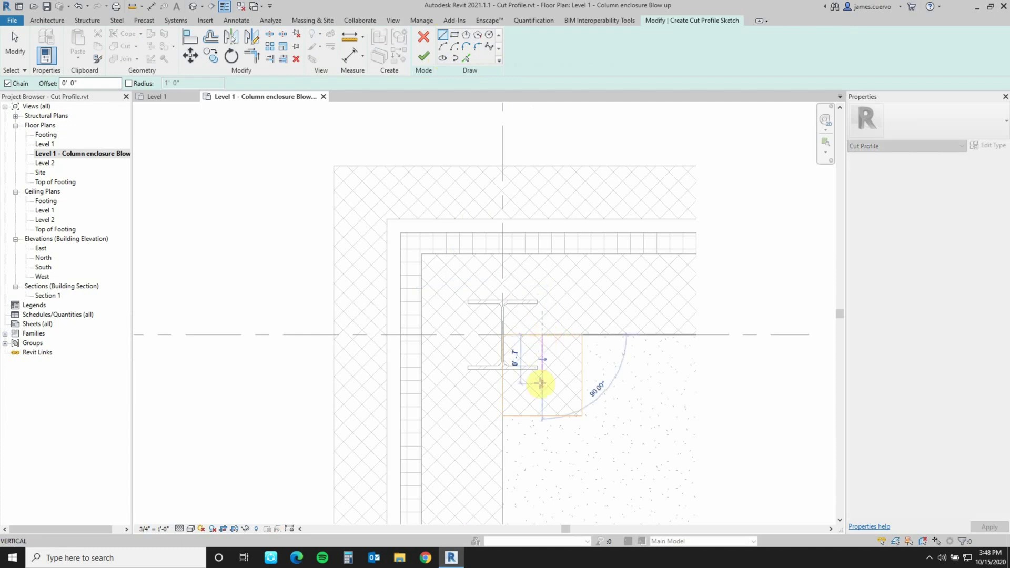
pyautogui.click(540, 382)
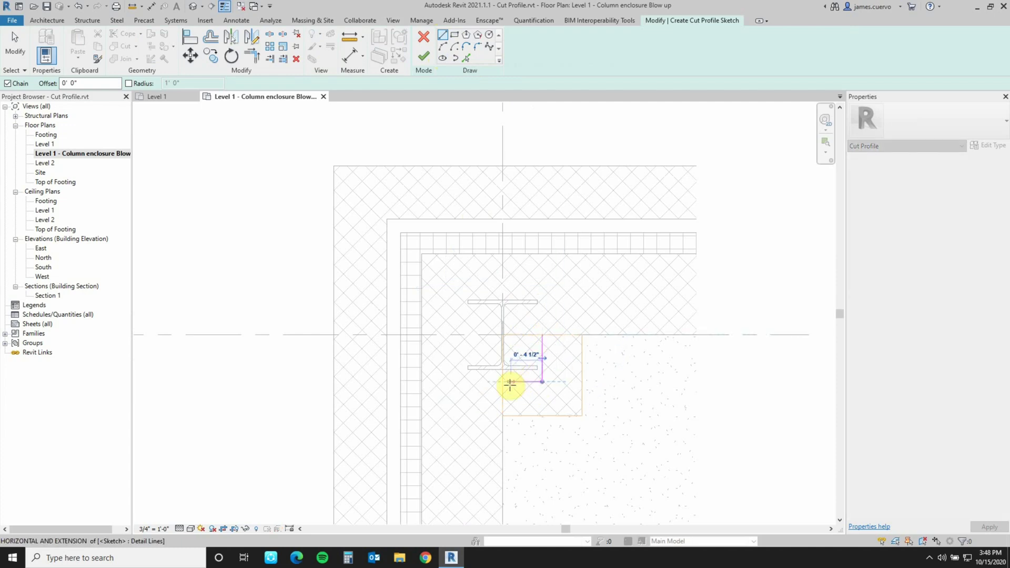
pyautogui.click(501, 382)
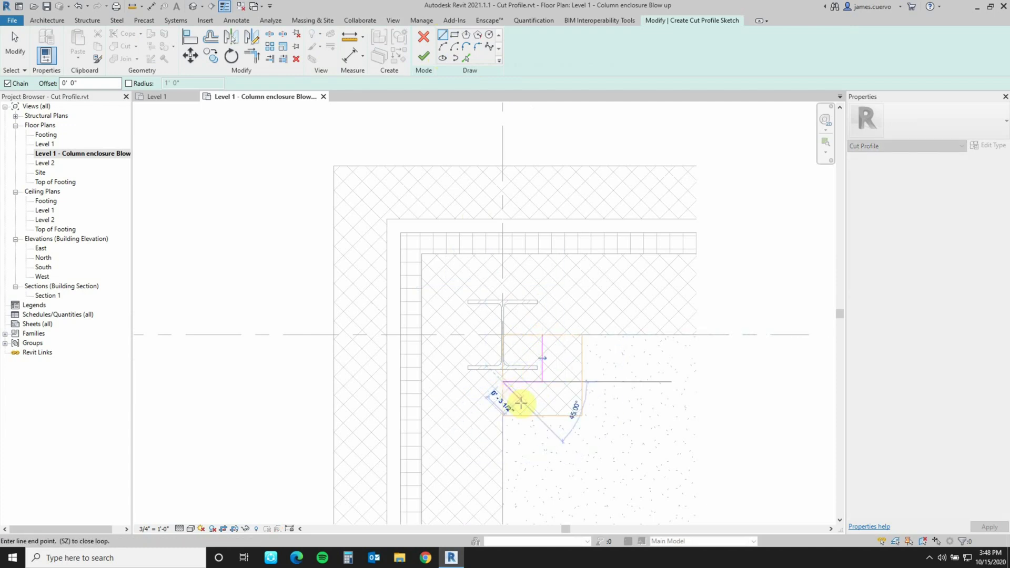
pyautogui.press('Escape')
pyautogui.press('Escape')
# - Nudge the horizontal line down and the vertical line right, then finish the profile
pyautogui.scroll(3, 556, 390)
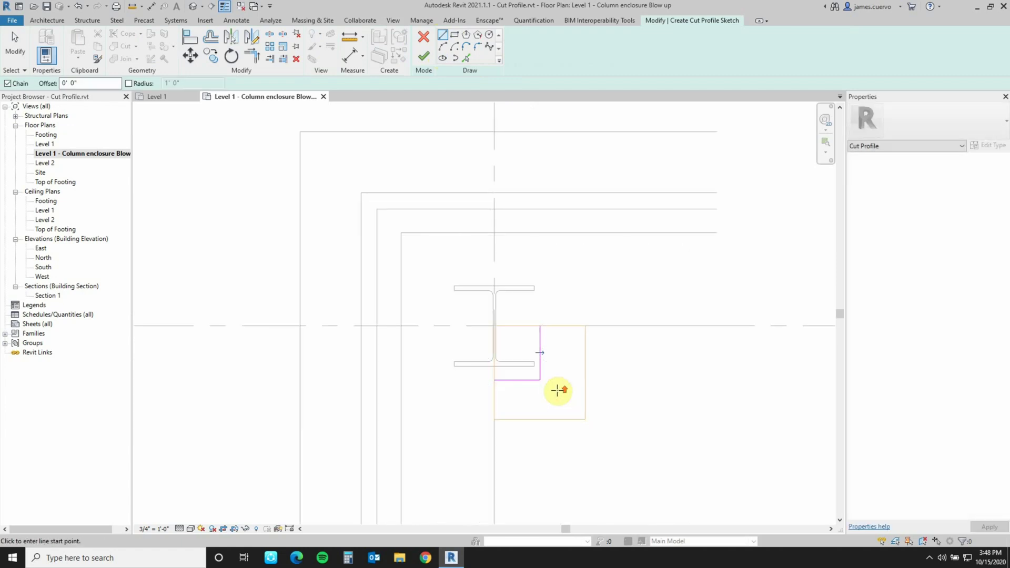
pyautogui.click(507, 377)
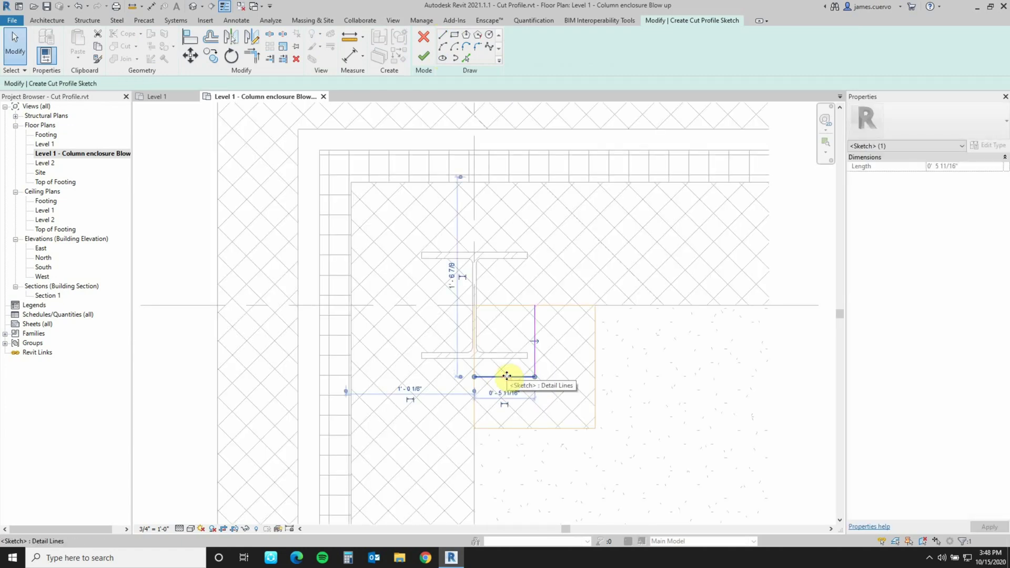
pyautogui.press('Down')
pyautogui.press('Down')
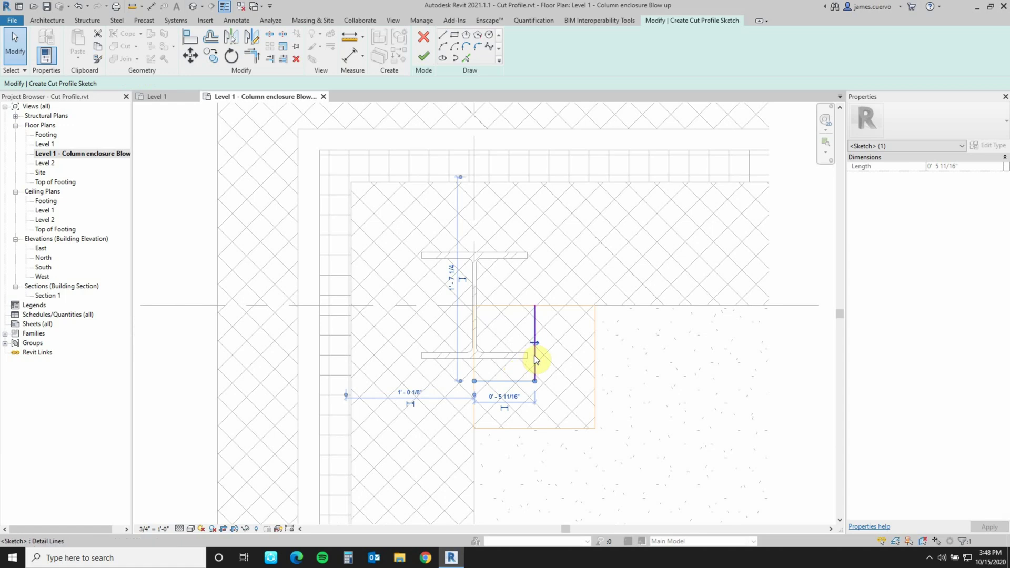
pyautogui.click(535, 360)
pyautogui.press('Right')
pyautogui.press('Right')
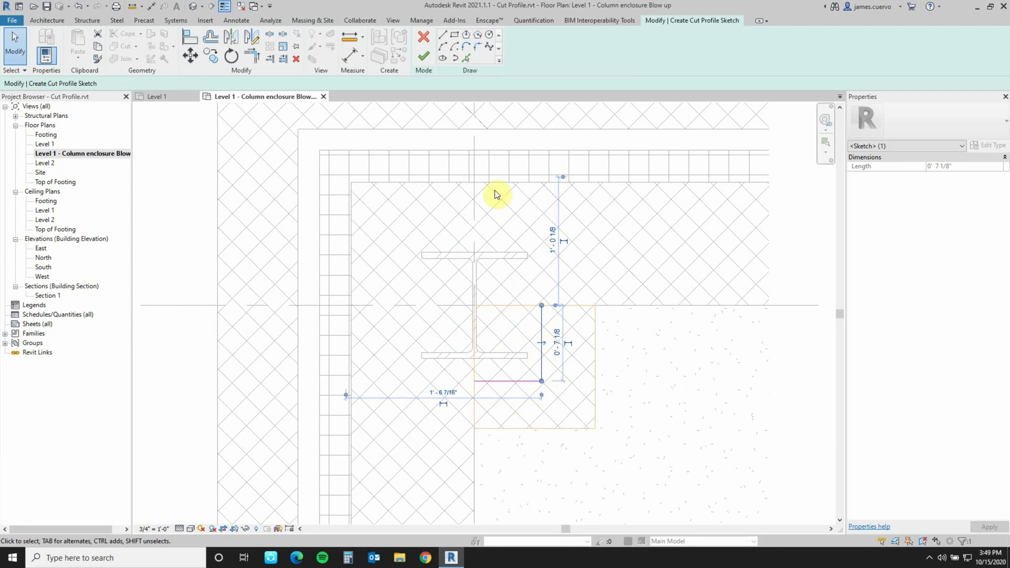
pyautogui.click(424, 57)
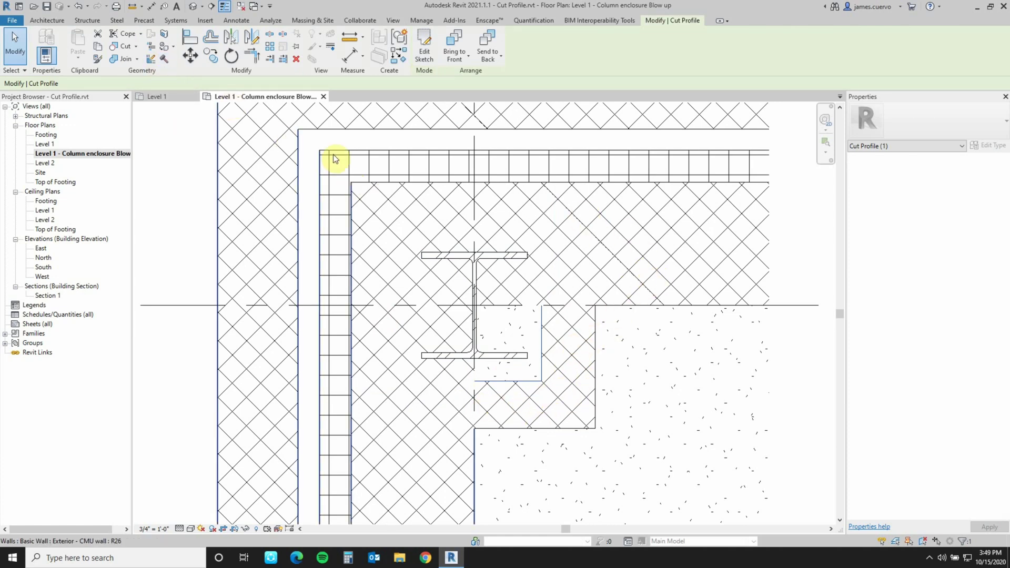
pyautogui.click(395, 21)
# - Cut-profile the CMU wall with a vertical and horizontal line around the column's upper flange
pyautogui.click(227, 46)
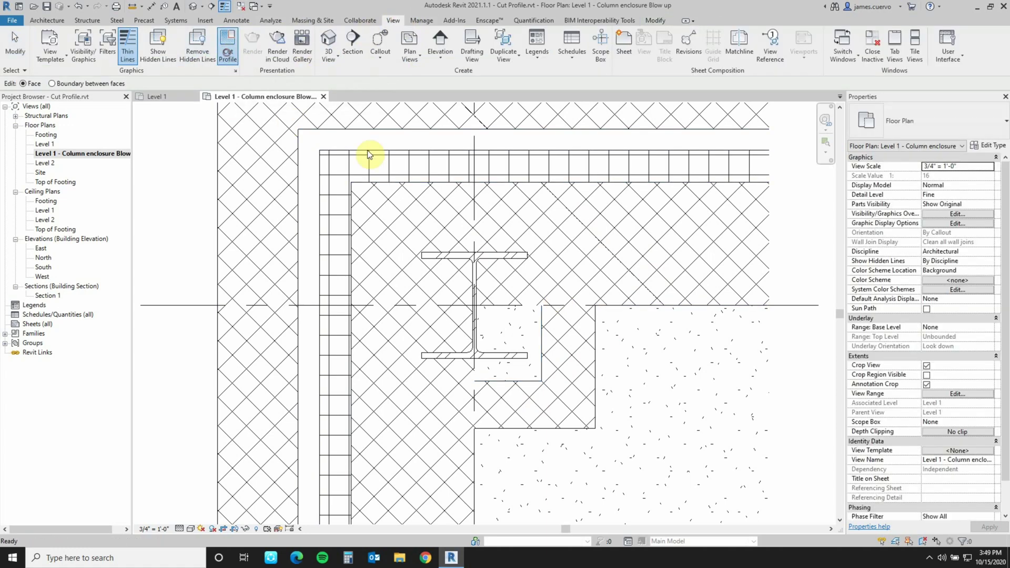
pyautogui.click(665, 308)
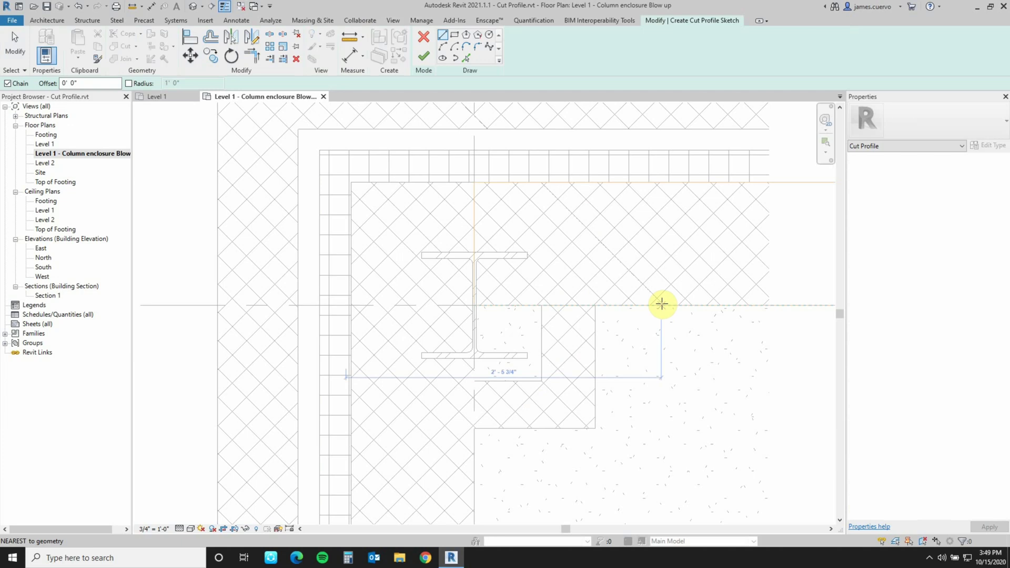
pyautogui.click(442, 35)
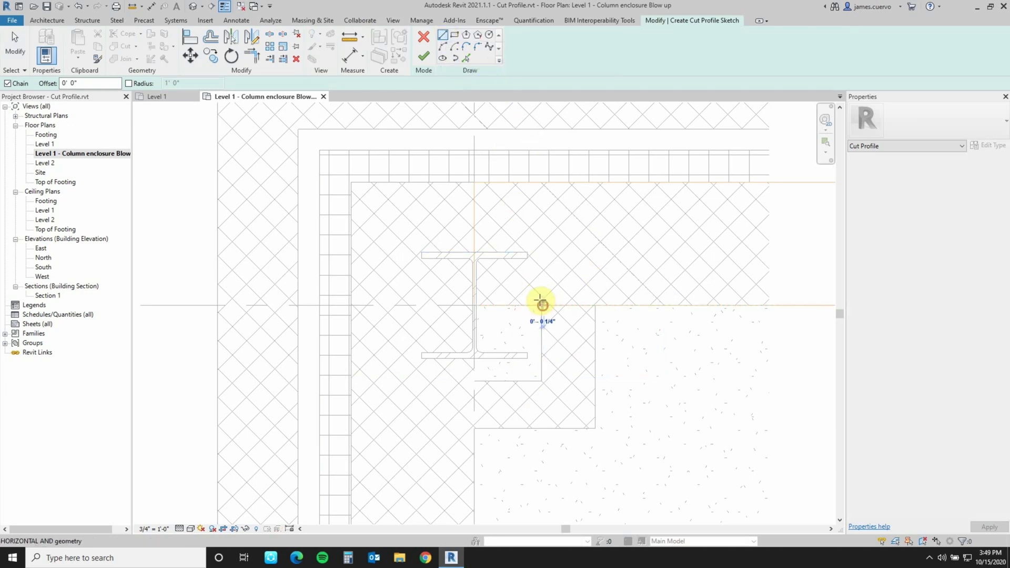
pyautogui.click(540, 304)
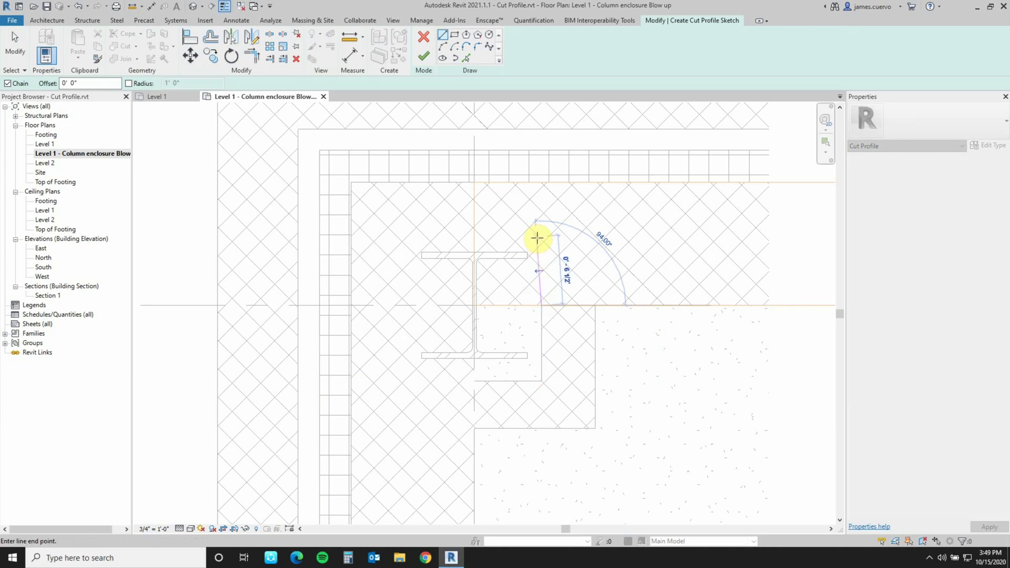
pyautogui.click(541, 237)
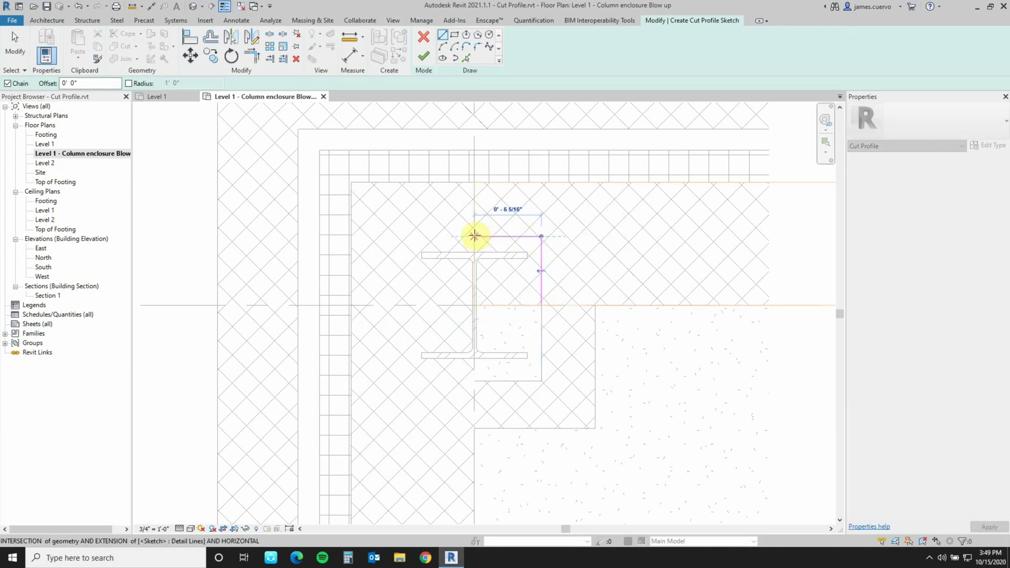
pyautogui.click(474, 236)
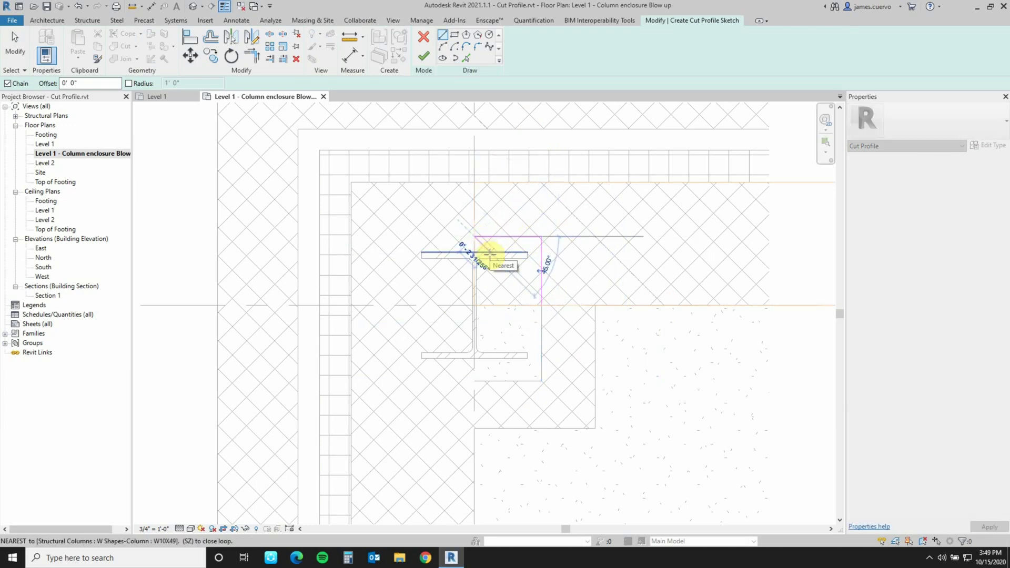
pyautogui.press('Escape')
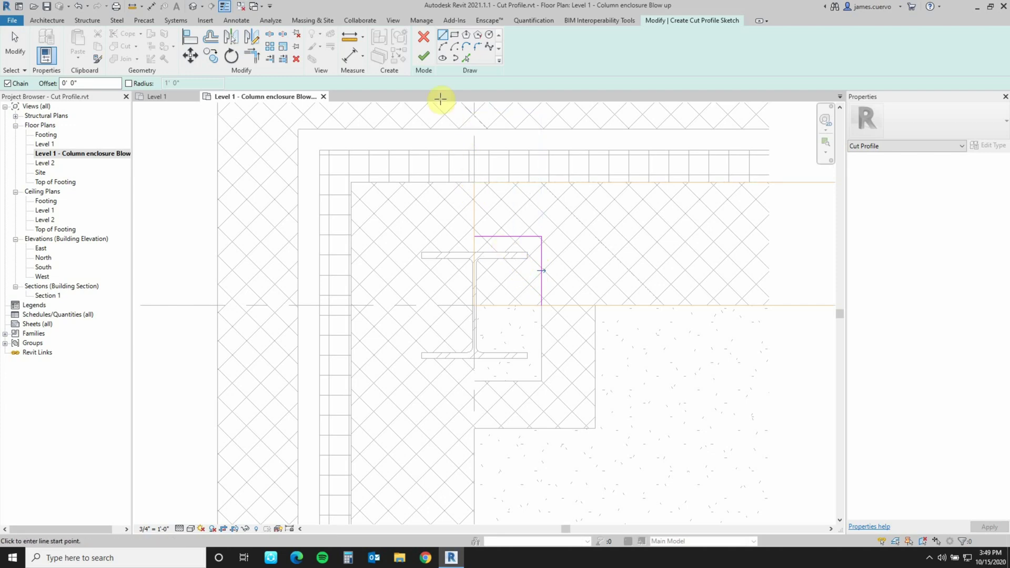
pyautogui.click(420, 57)
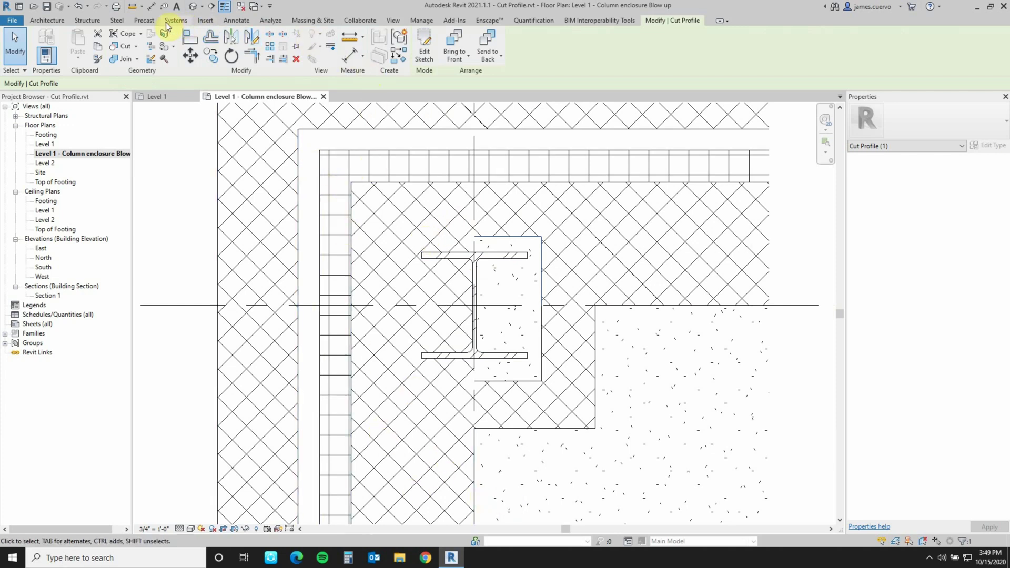
pyautogui.click(394, 20)
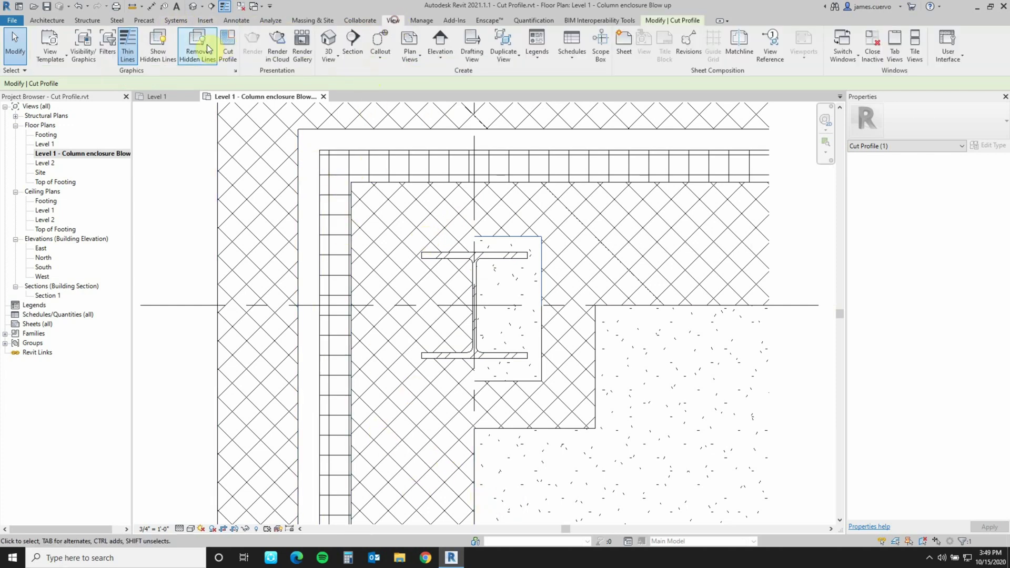
# - Cut-profile the wall with bottom, left and top outline edges wrapping the column's left side
pyautogui.click(229, 58)
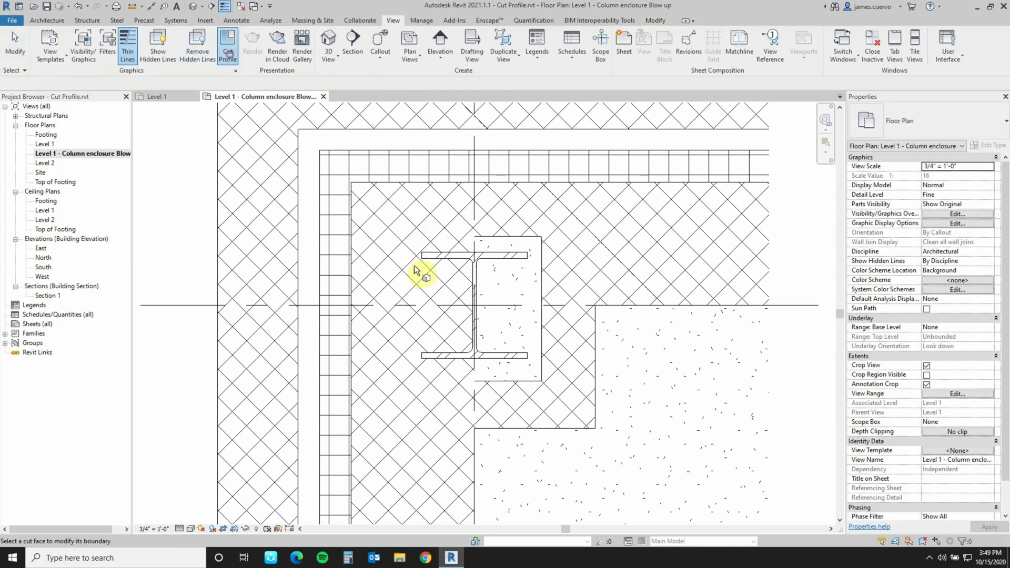
pyautogui.click(476, 462)
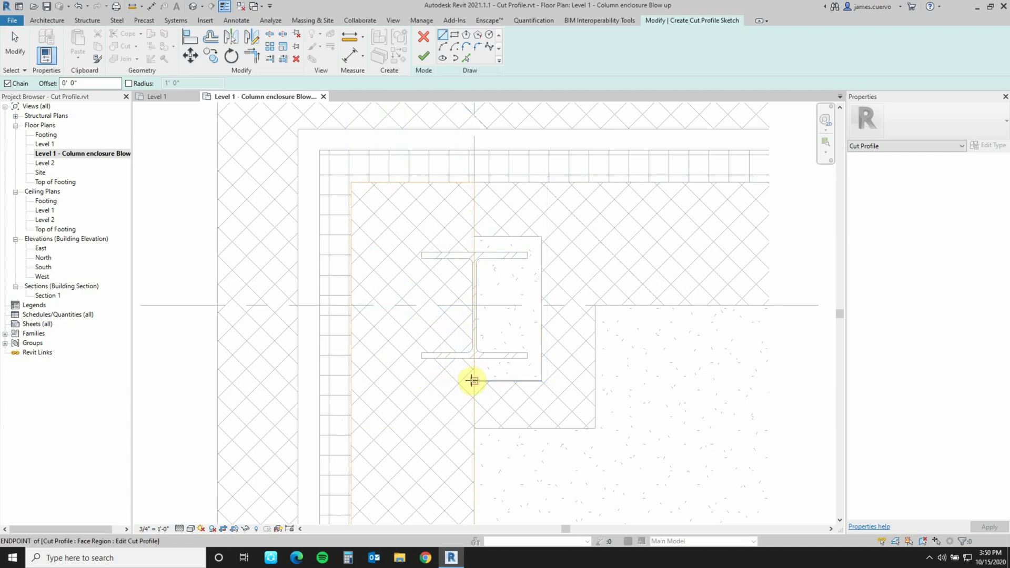
pyautogui.click(472, 380)
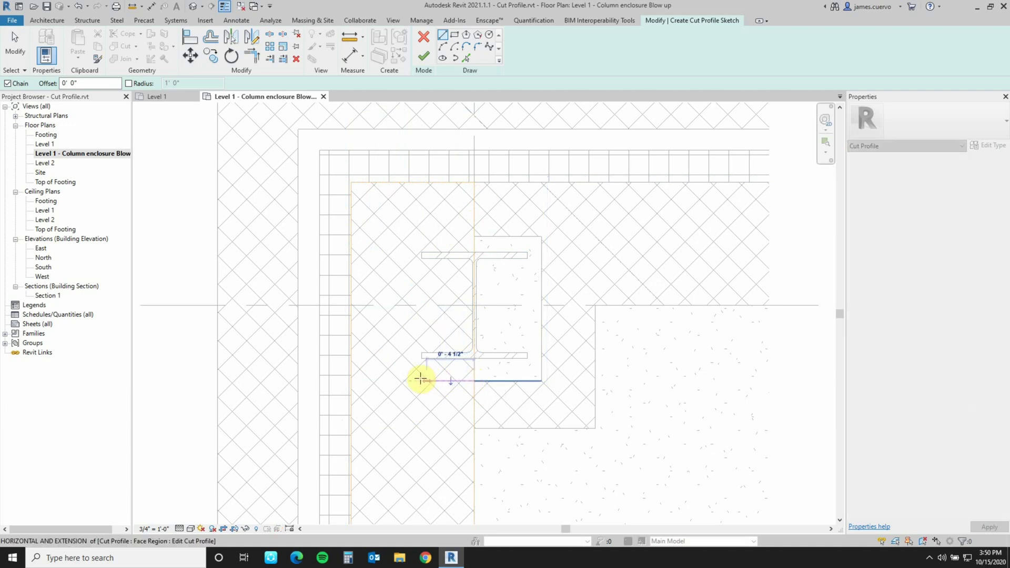
pyautogui.click(403, 379)
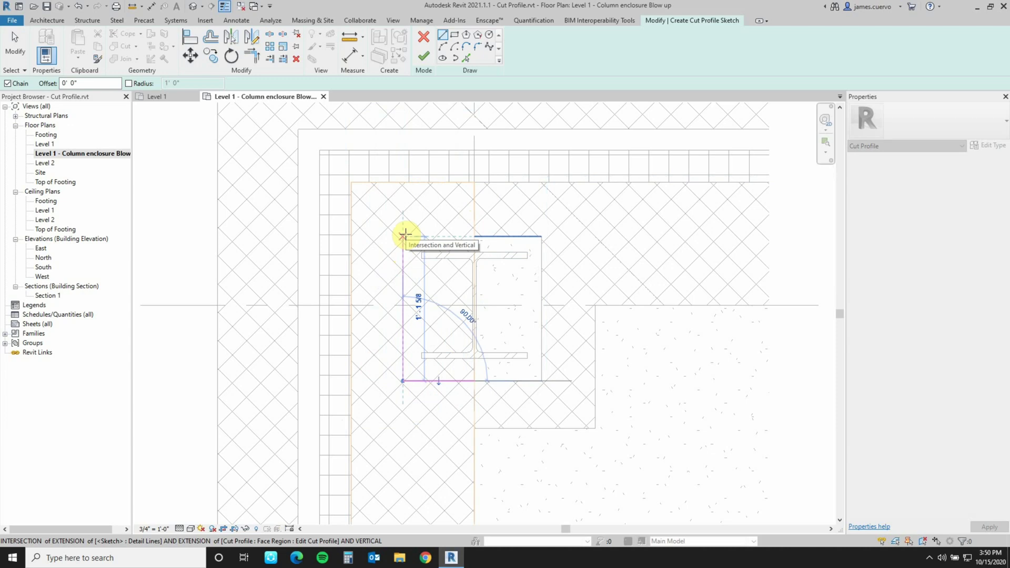
pyautogui.click(404, 235)
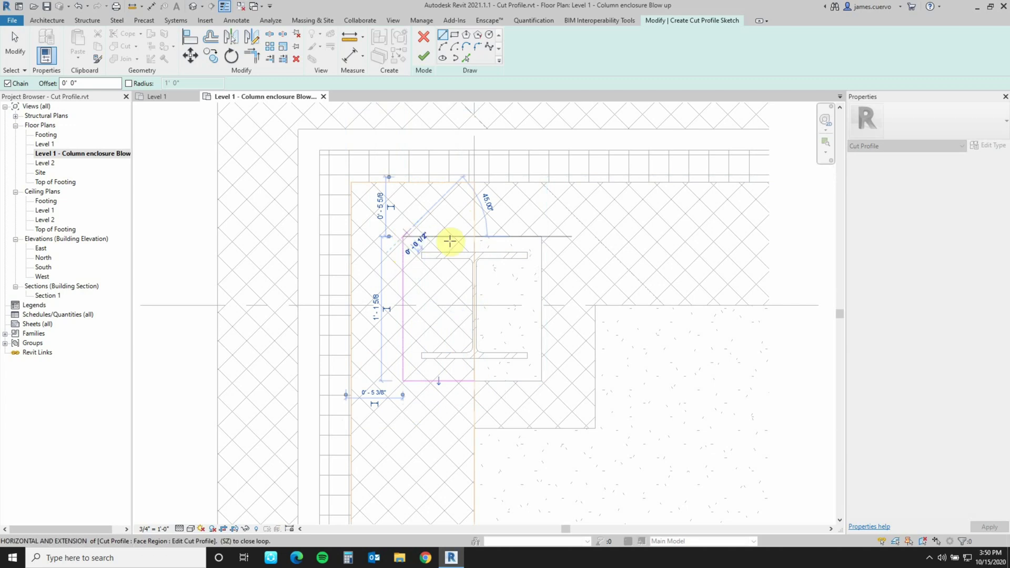
pyautogui.click(477, 237)
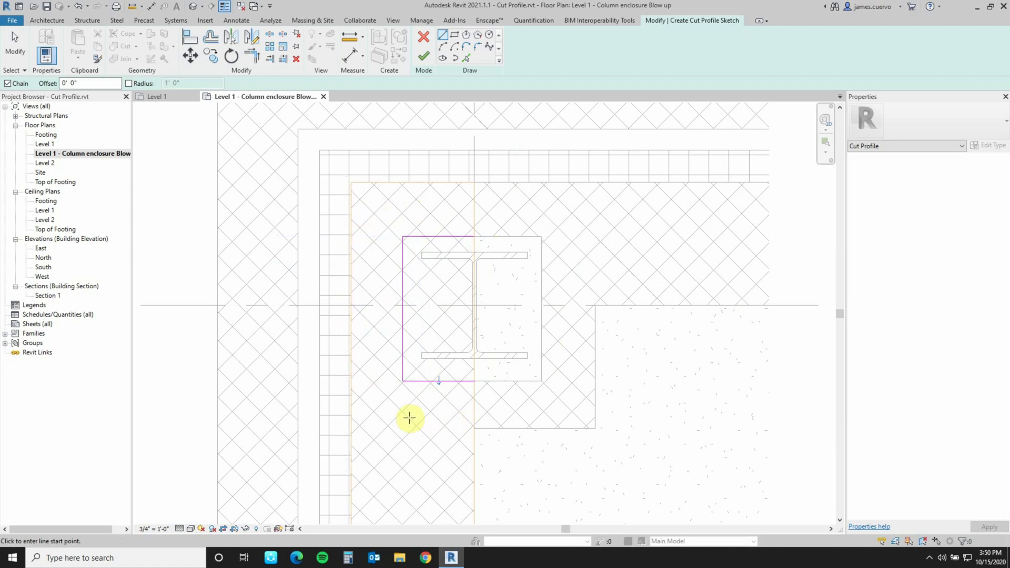
pyautogui.click(423, 55)
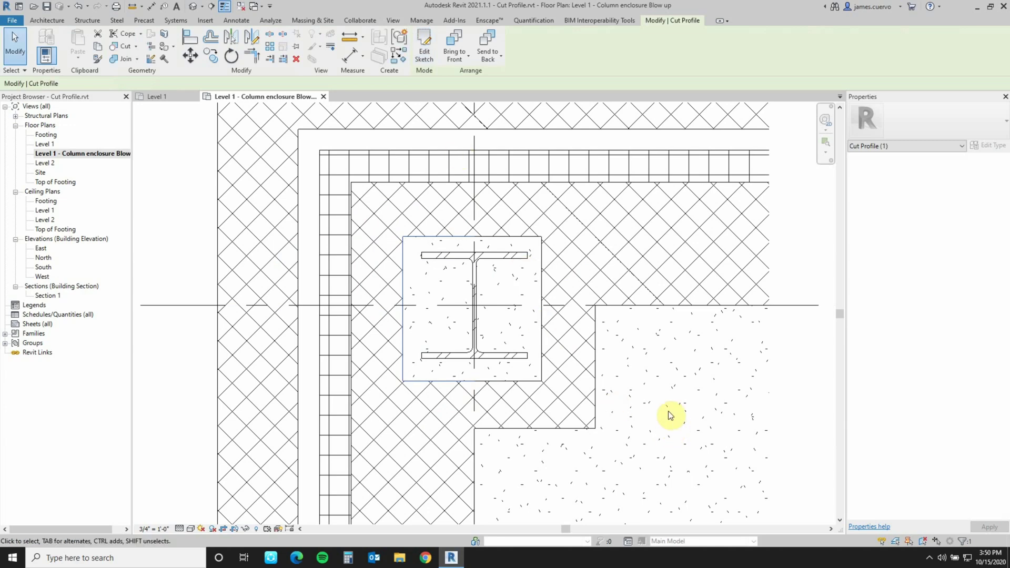
pyautogui.scroll(-4, 669, 416)
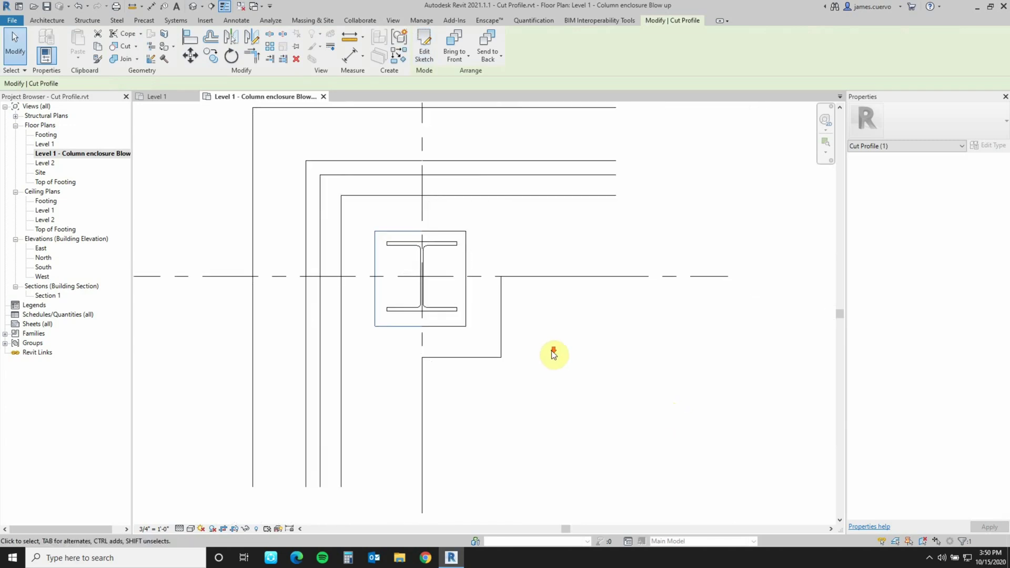
pyautogui.scroll(-1, 571, 388)
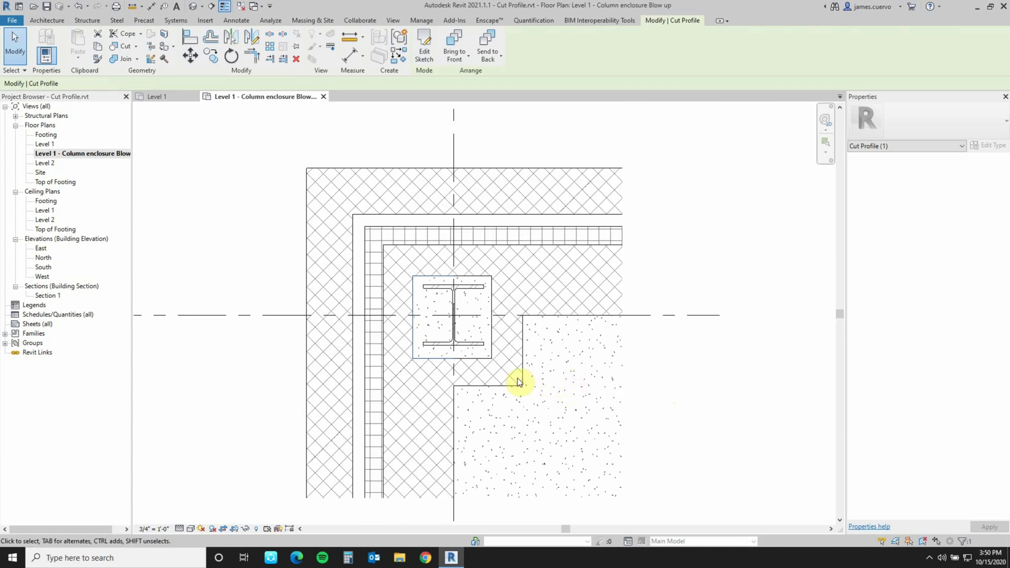
pyautogui.click(52, 295)
# - Open Section 1 and start Cut Profile in Boundary between faces mode
pyautogui.doubleClick(53, 296)
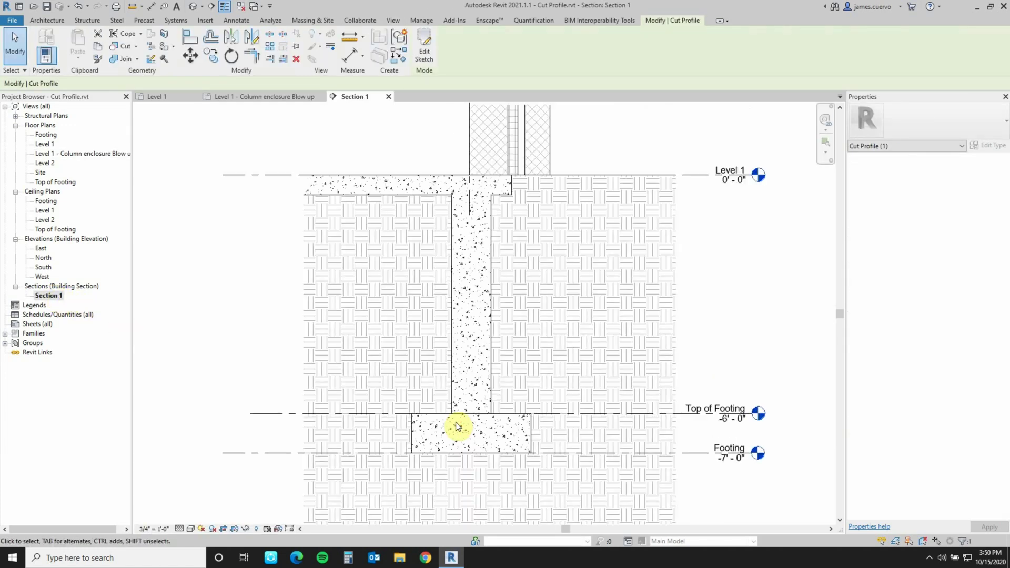
pyautogui.scroll(2, 459, 425)
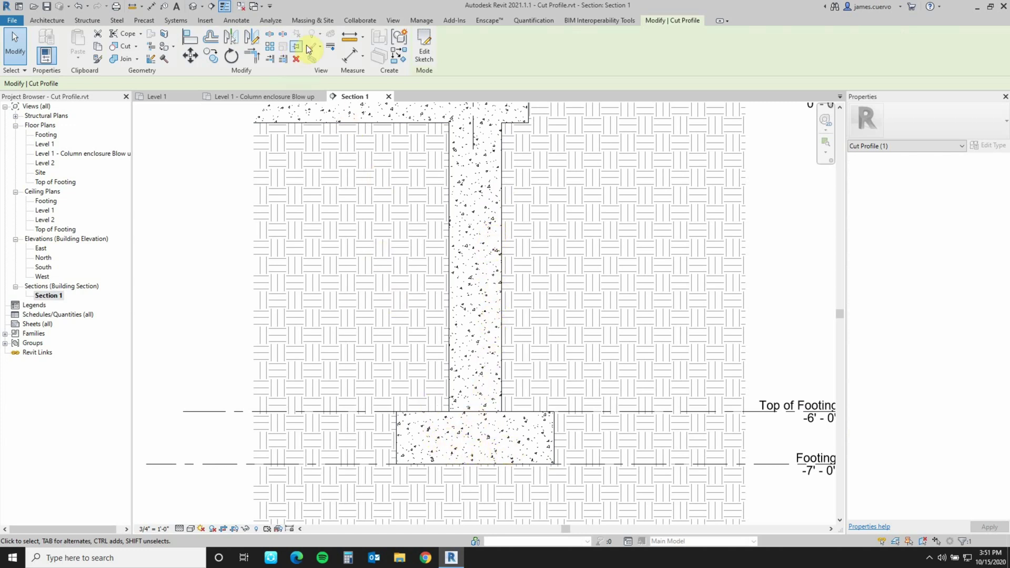
pyautogui.click(394, 21)
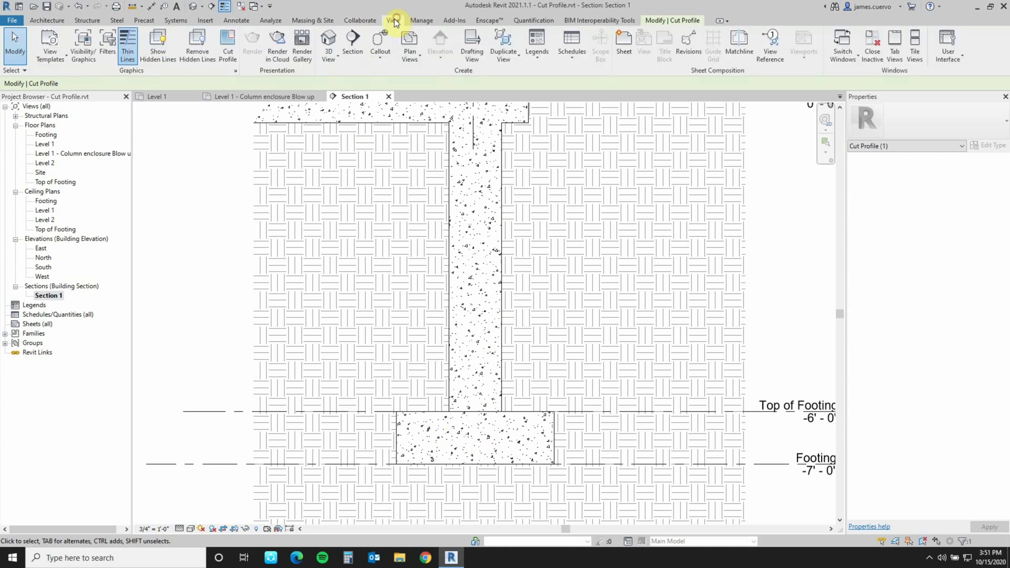
pyautogui.click(230, 53)
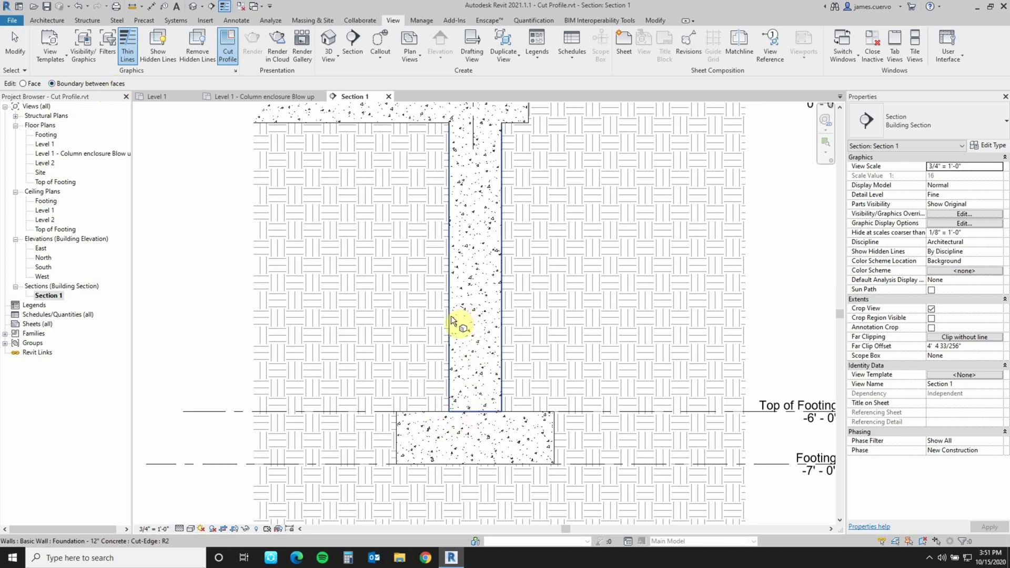
# - Pick the wall–footing boundary in Section 1 and switch to the Line tool
pyautogui.click(477, 413)
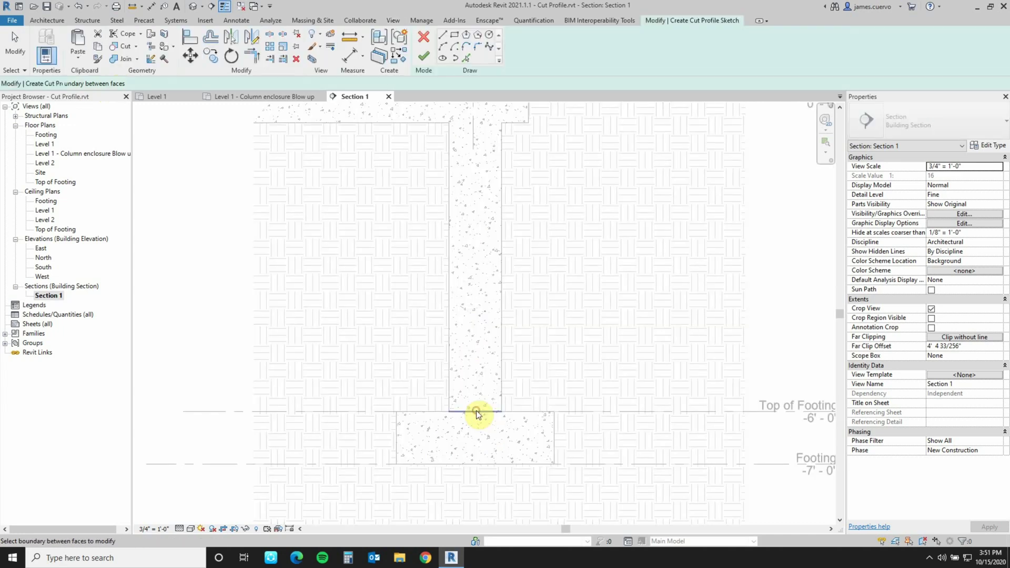
pyautogui.scroll(5, 478, 432)
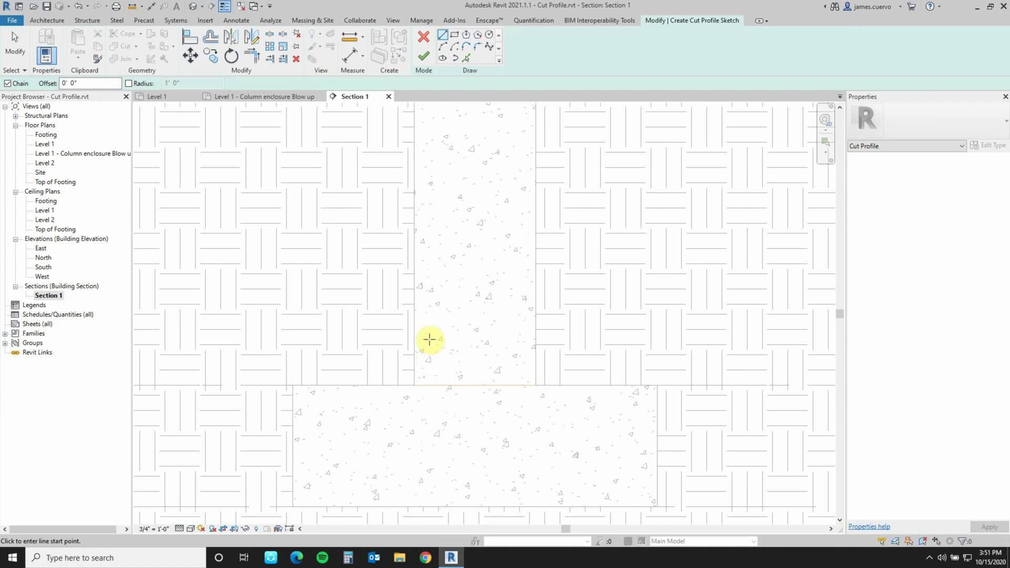
pyautogui.click(424, 246)
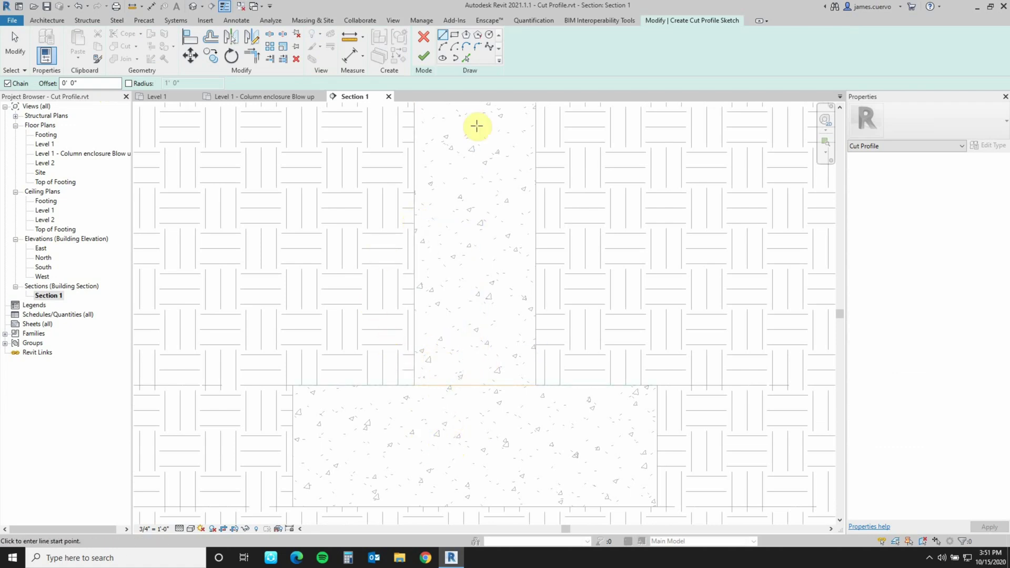
pyautogui.click(442, 37)
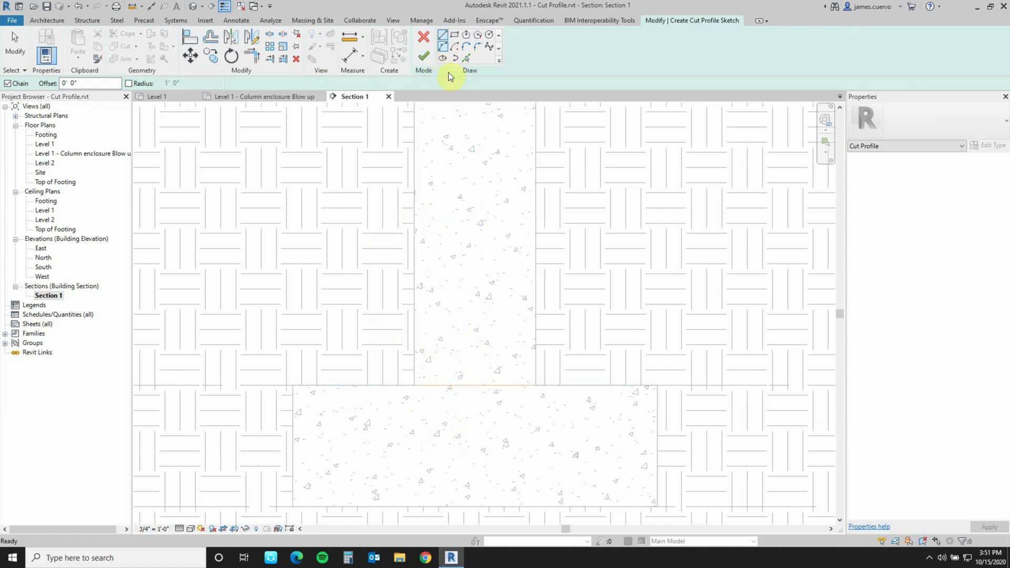
# - Sketch two sloped sides and a flat bottom dipping into the footing, discarding the extra line
pyautogui.click(439, 384)
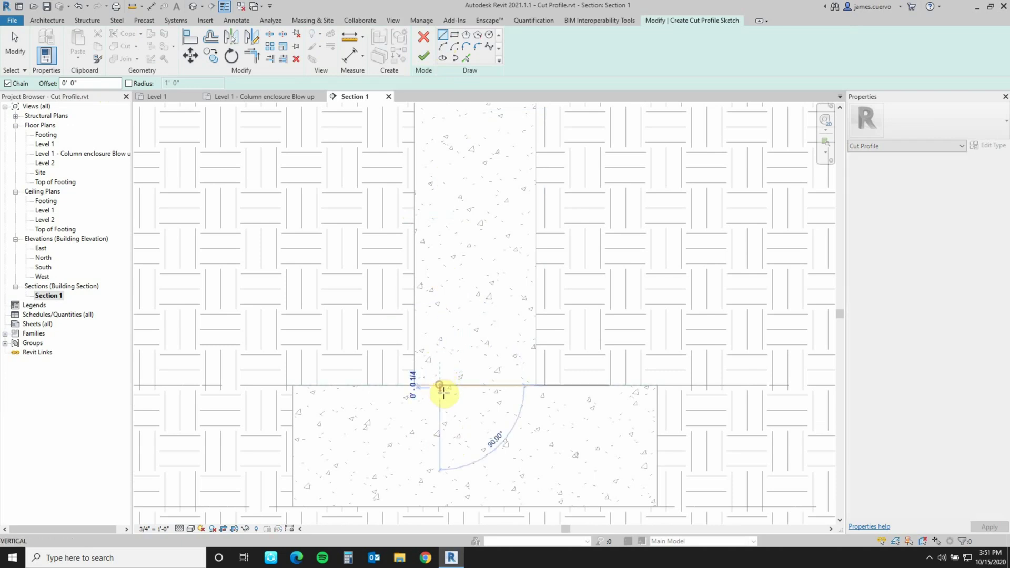
pyautogui.click(448, 408)
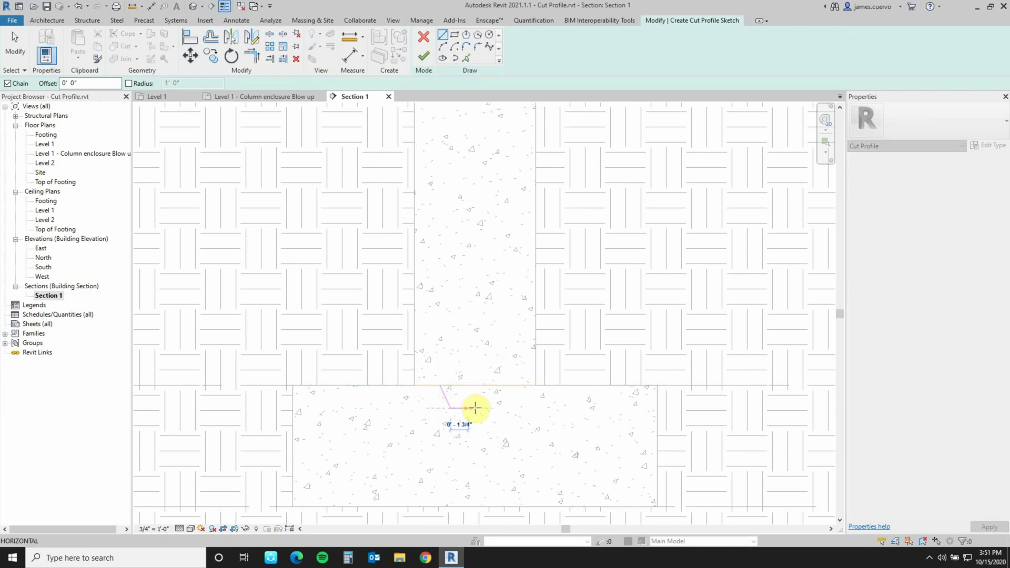
pyautogui.click(495, 408)
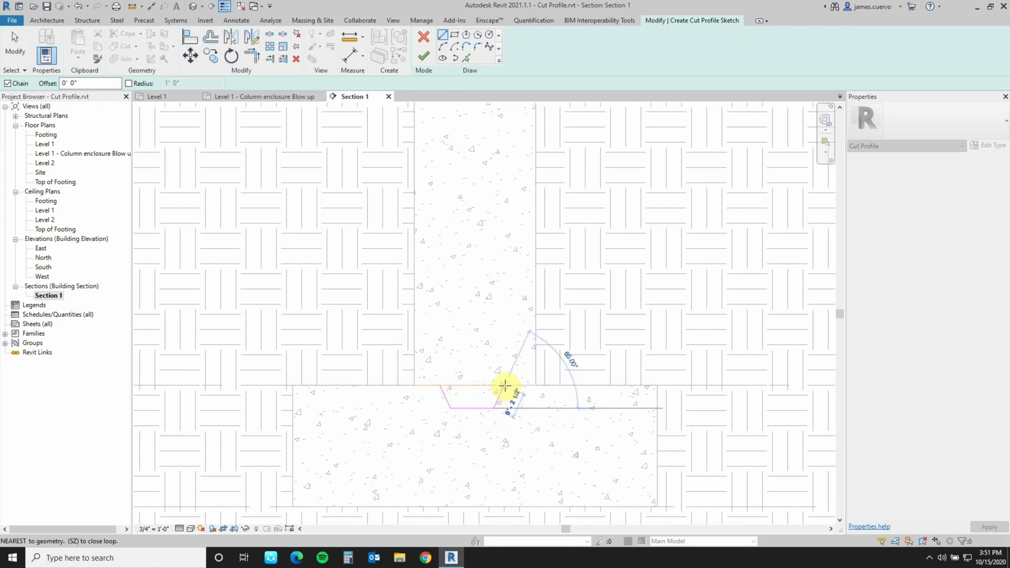
pyautogui.click(503, 386)
pyautogui.press('Escape')
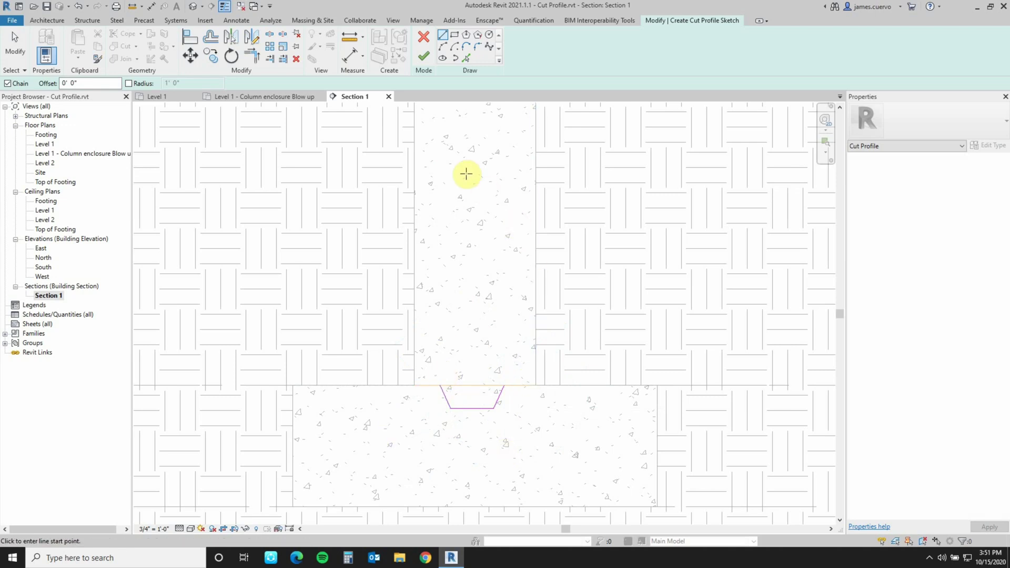
pyautogui.click(434, 385)
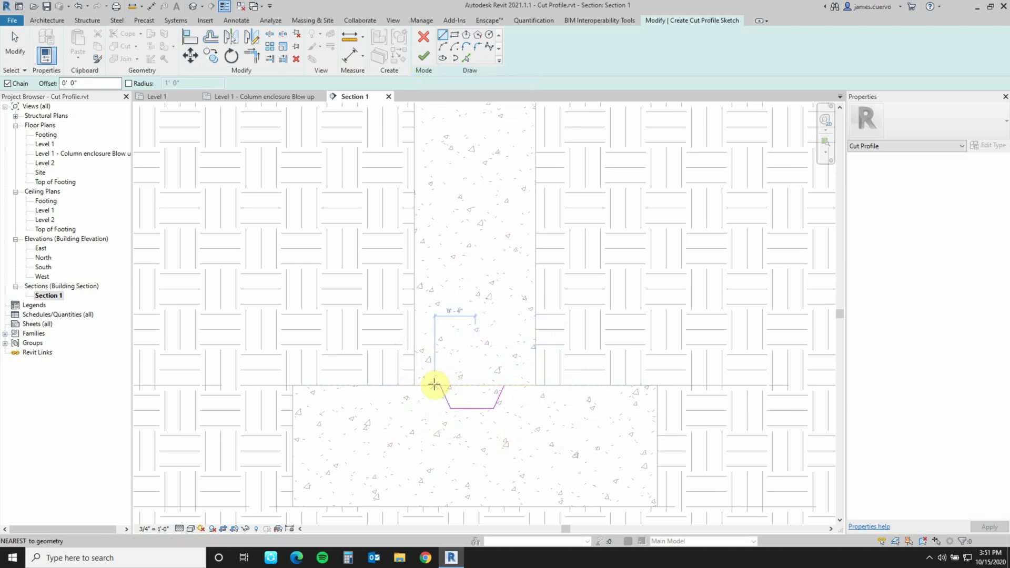
pyautogui.press('Escape')
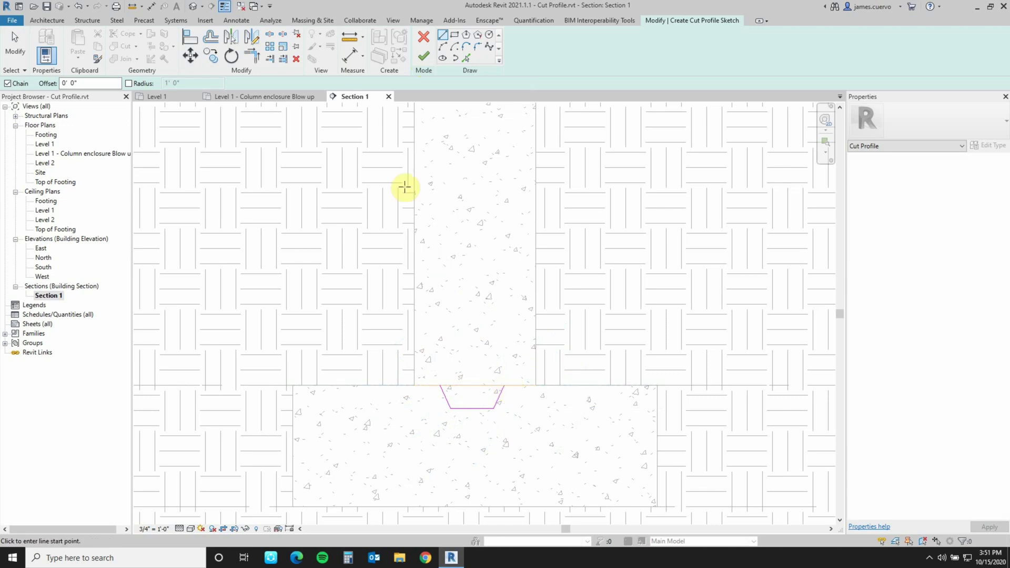
# - Finish the keyed-joint sketch and select the wall and footing to verify the trapezoidal key
pyautogui.click(423, 57)
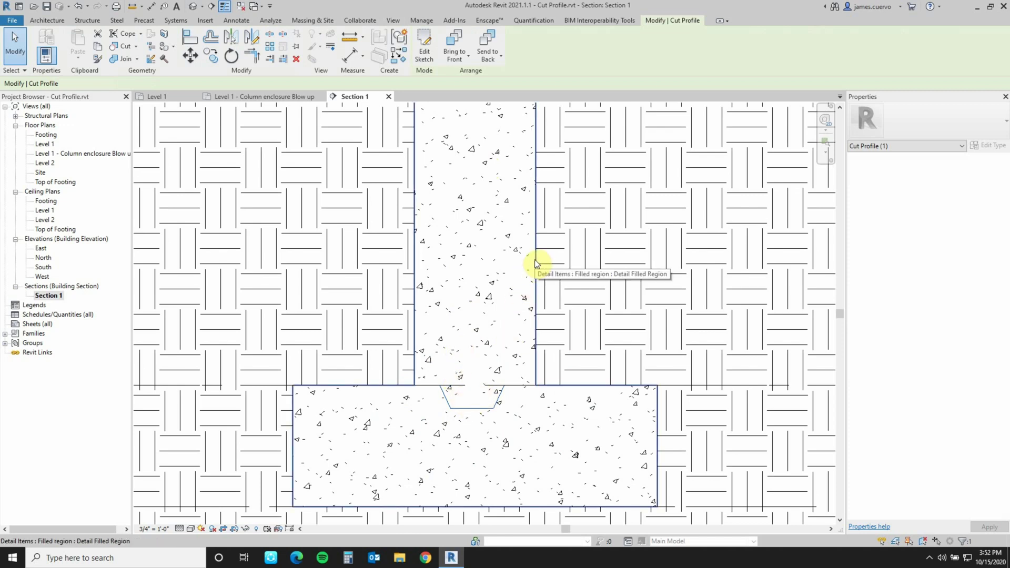
pyautogui.press('Tab')
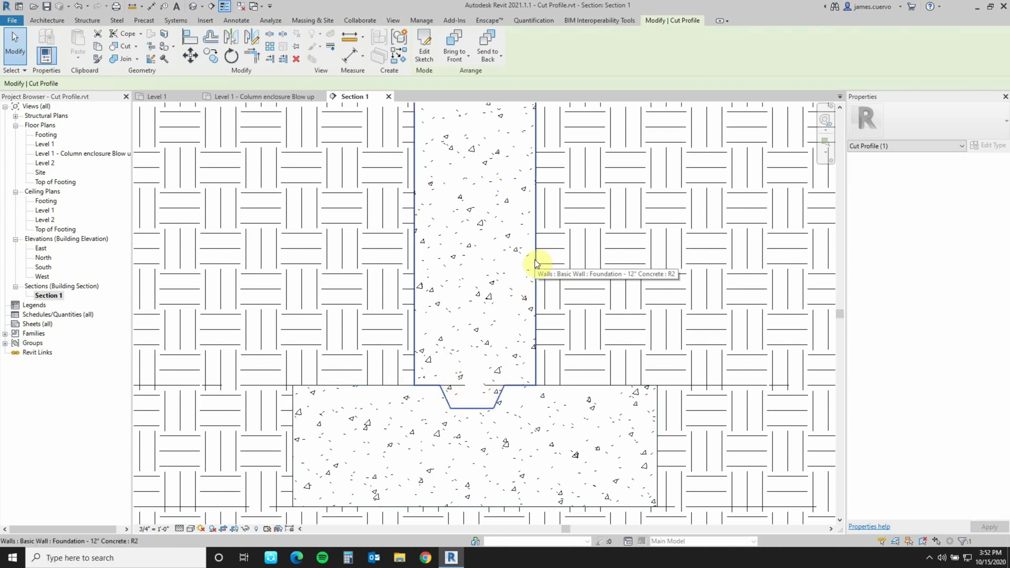
pyautogui.click(534, 261)
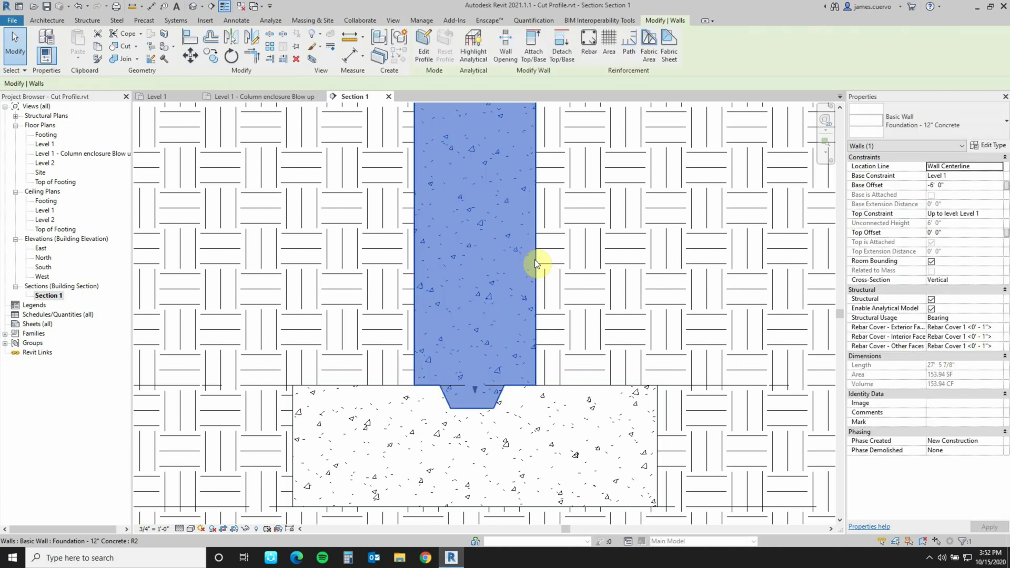
pyautogui.click(548, 387)
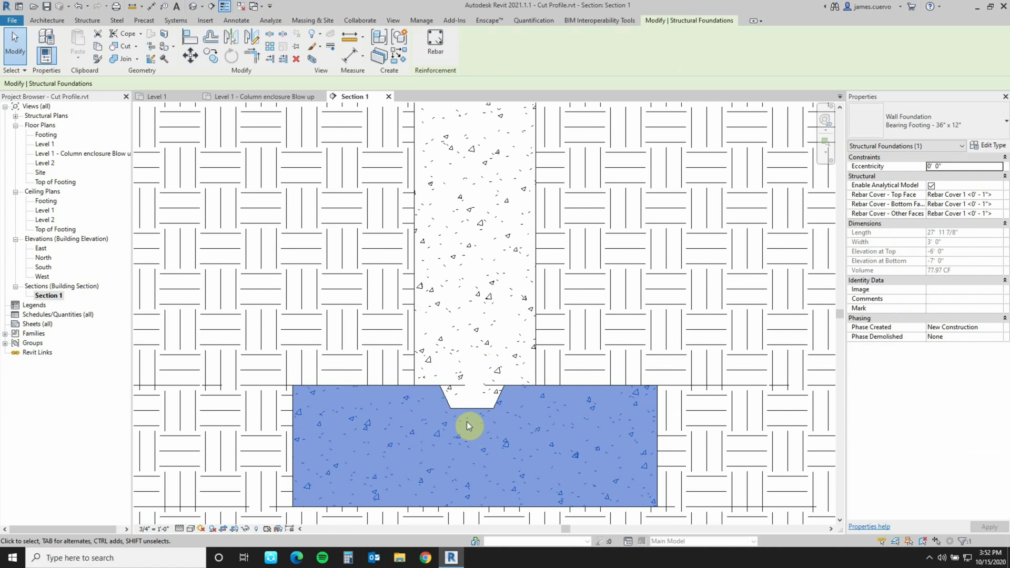
pyautogui.click(392, 20)
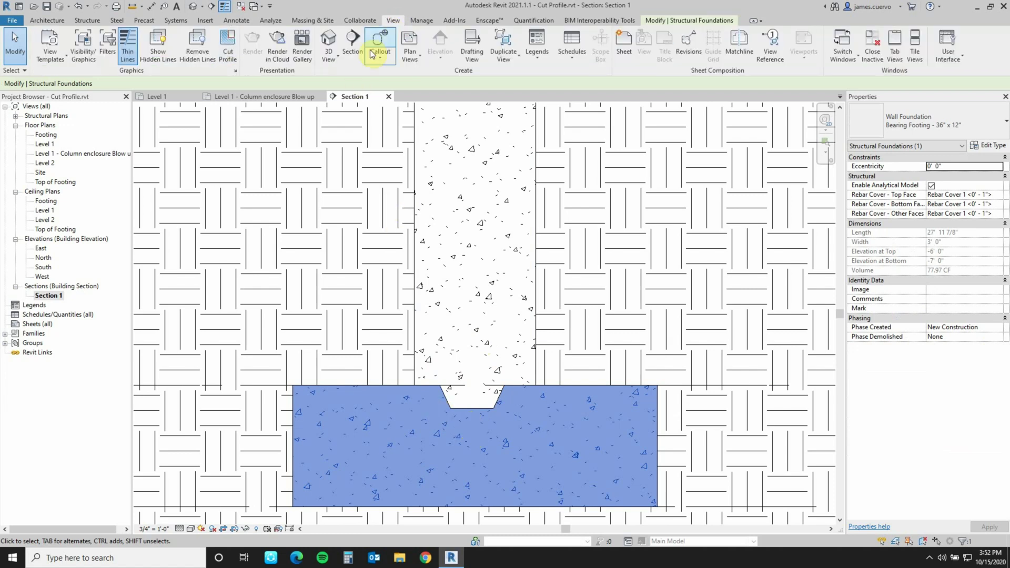